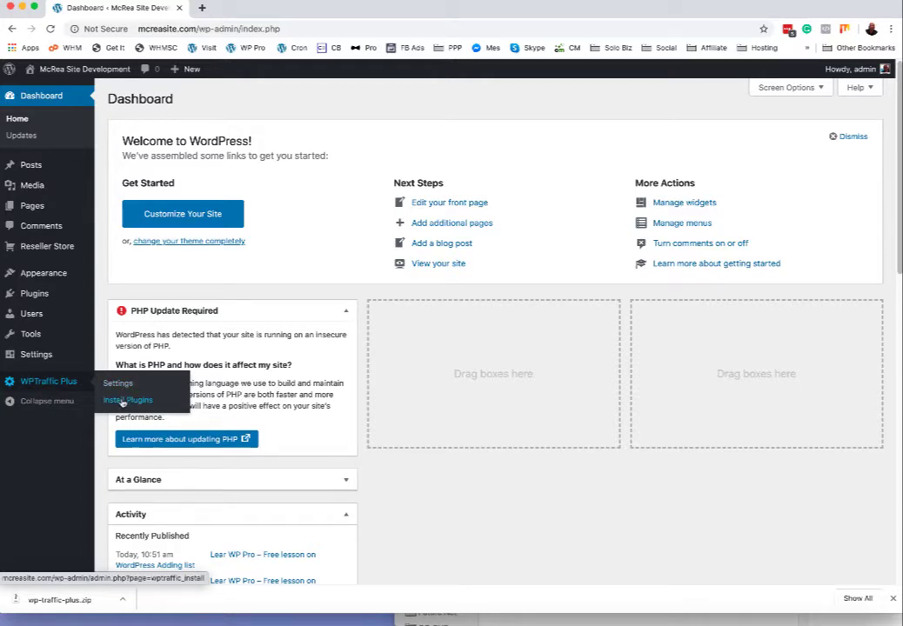
# - Open WPTraffic Plus's plugin installation page and look through the full list of recommended plugins
pyautogui.click(122, 401)
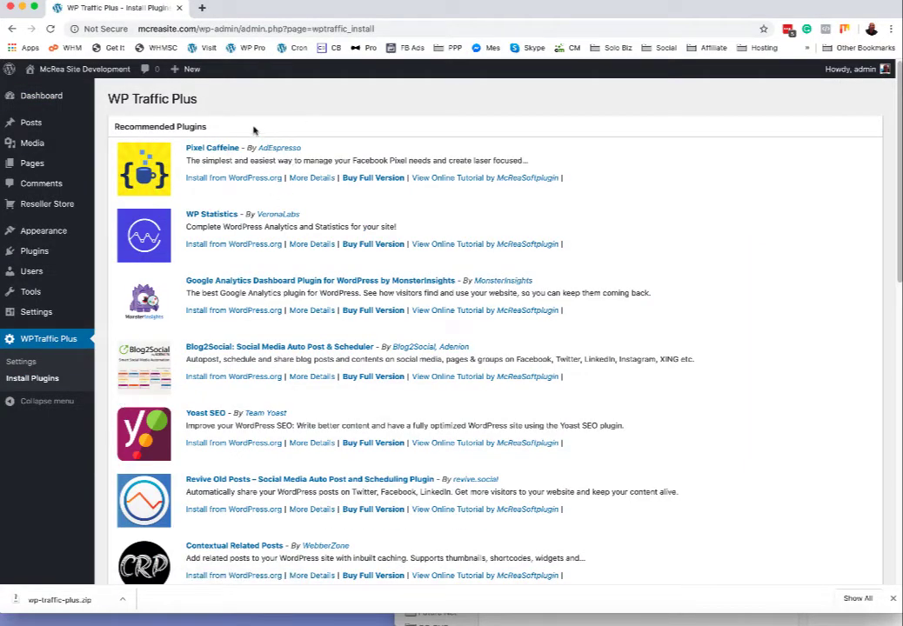
pyautogui.scroll(-2, 224, 115)
pyautogui.scroll(-15, 223, 122)
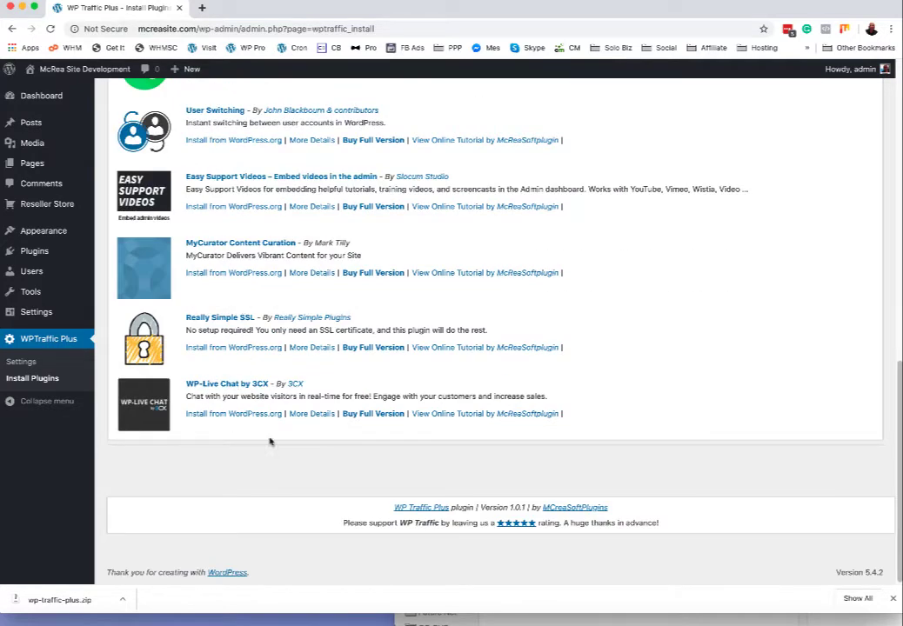
pyautogui.scroll(1, 331, 285)
pyautogui.scroll(15, 332, 284)
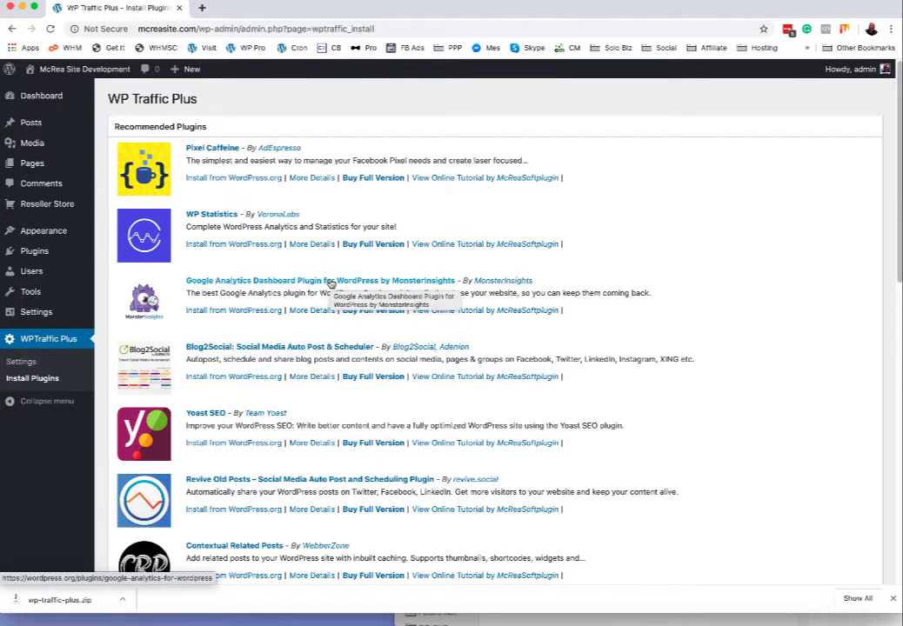
# - Install and activate the Pixel Caffeine and WP Statistics plugins from the recommended list
pyautogui.click(213, 178)
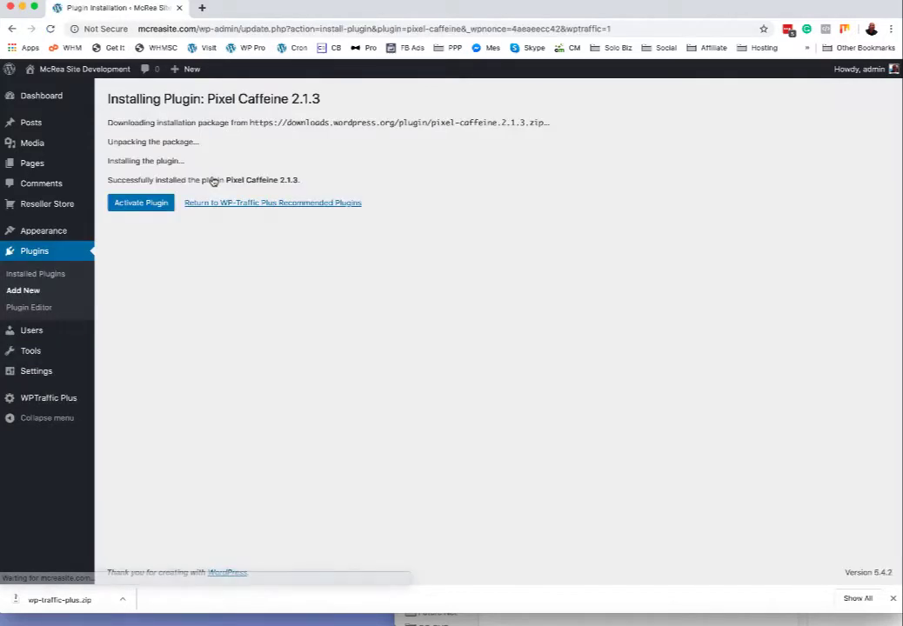
pyautogui.click(137, 209)
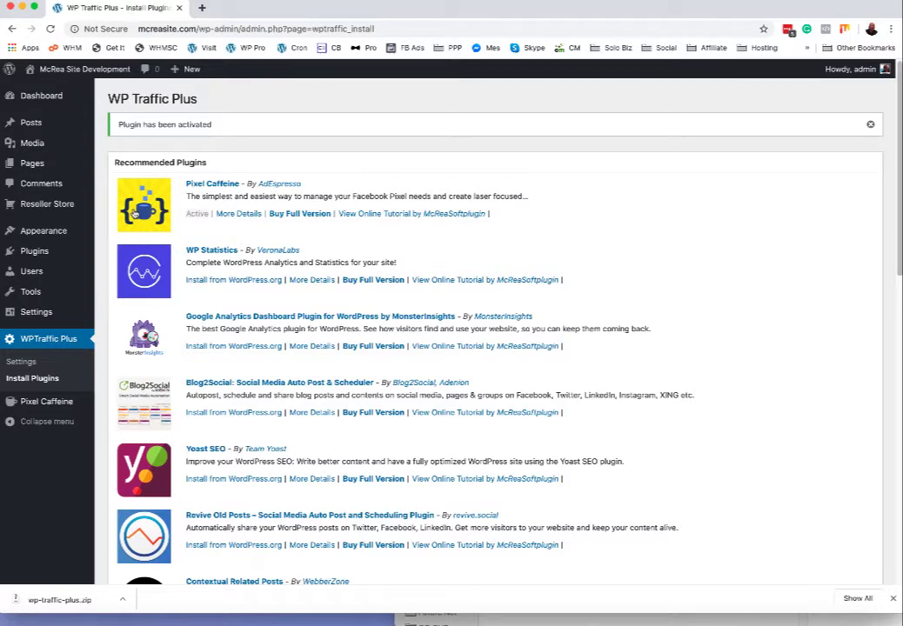
pyautogui.click(210, 281)
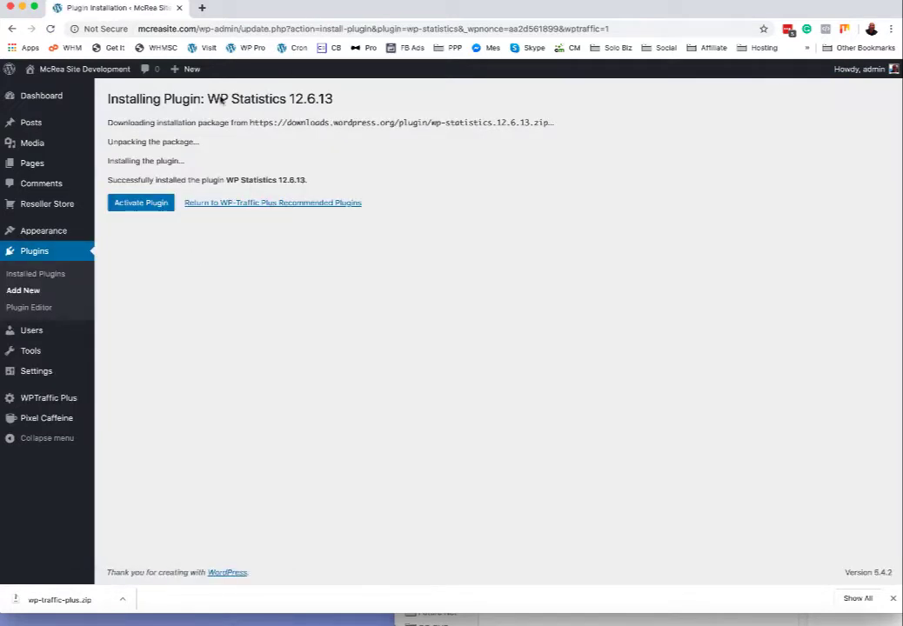
pyautogui.click(143, 207)
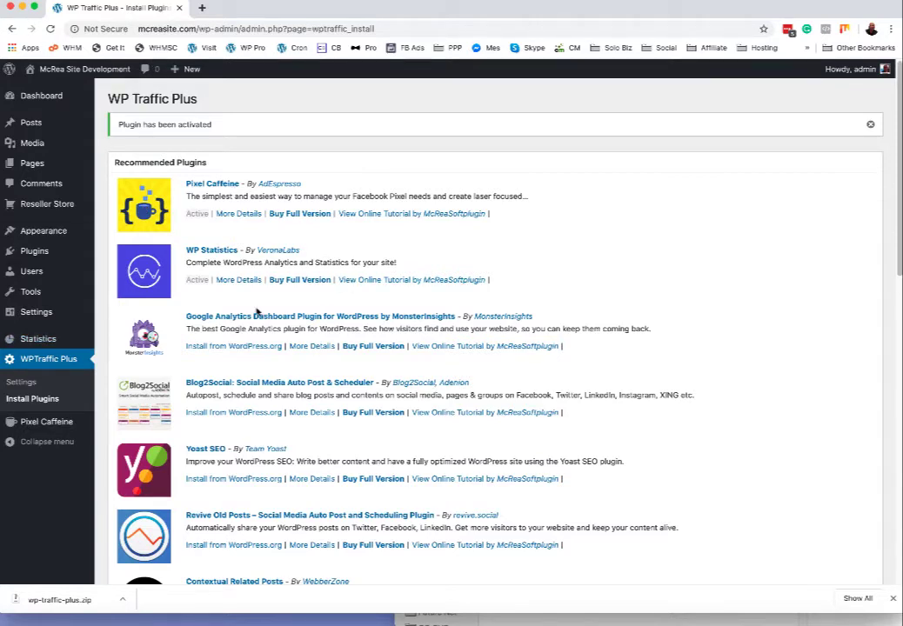
# - Install the Blog2Social: Social Media Auto Post & Scheduler plugin from WordPress.org and activate it
pyautogui.scroll(-1, 299, 278)
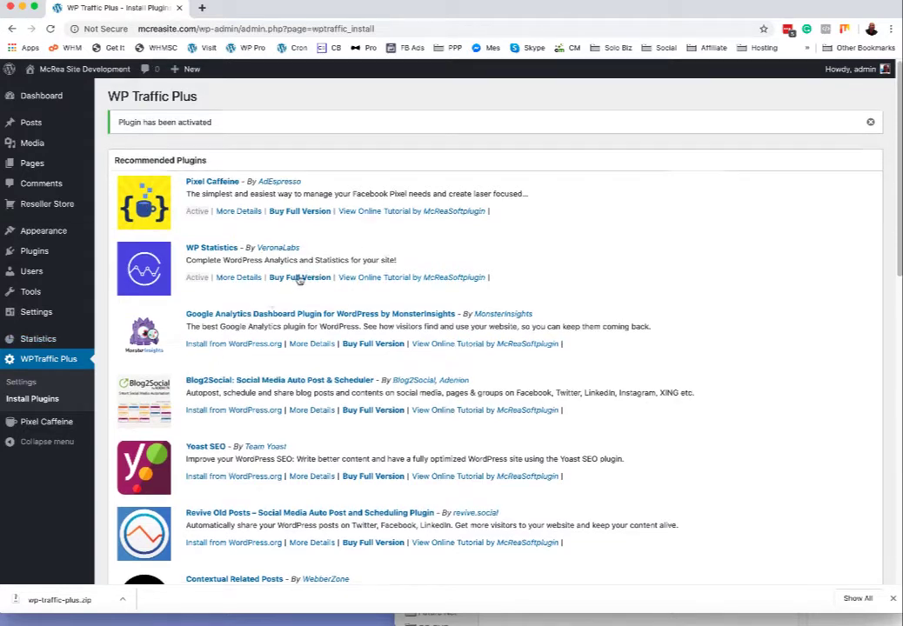
pyautogui.scroll(-2, 299, 279)
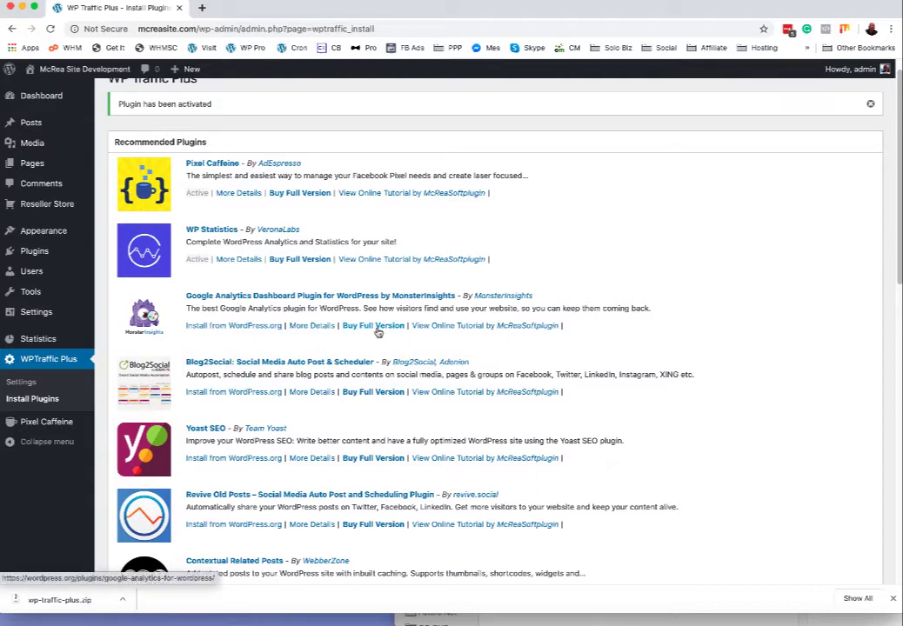
pyautogui.scroll(-3, 377, 332)
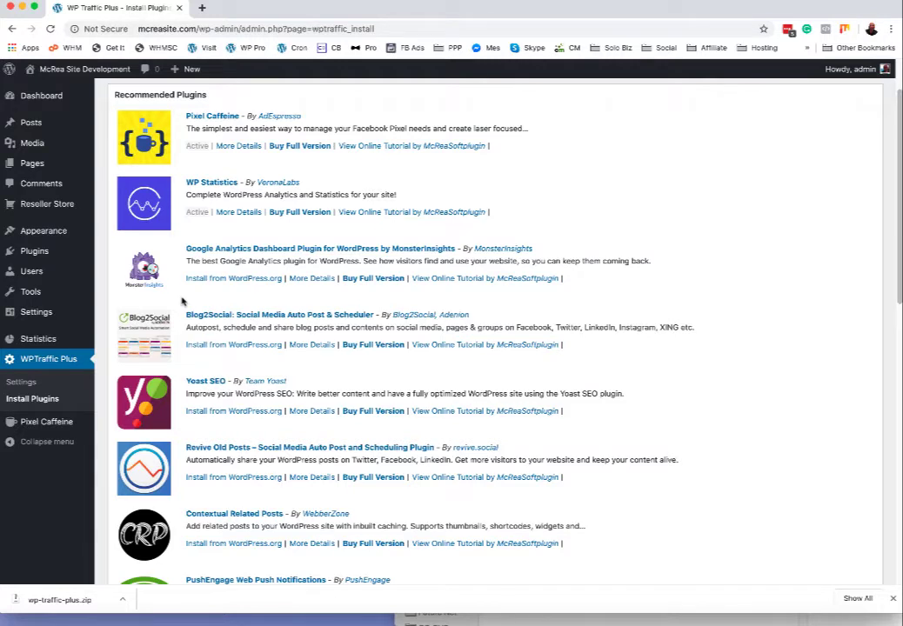
pyautogui.click(230, 348)
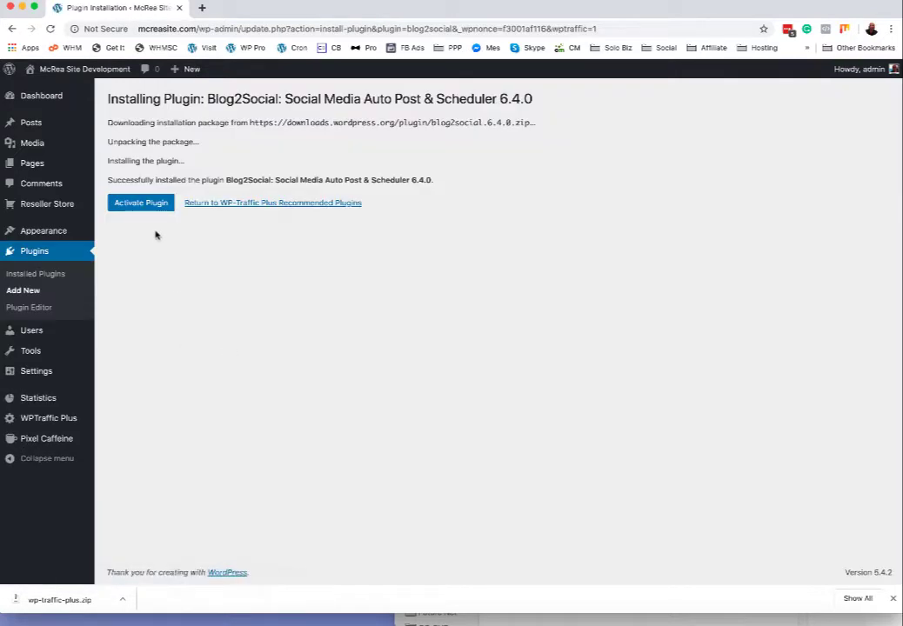
pyautogui.click(137, 205)
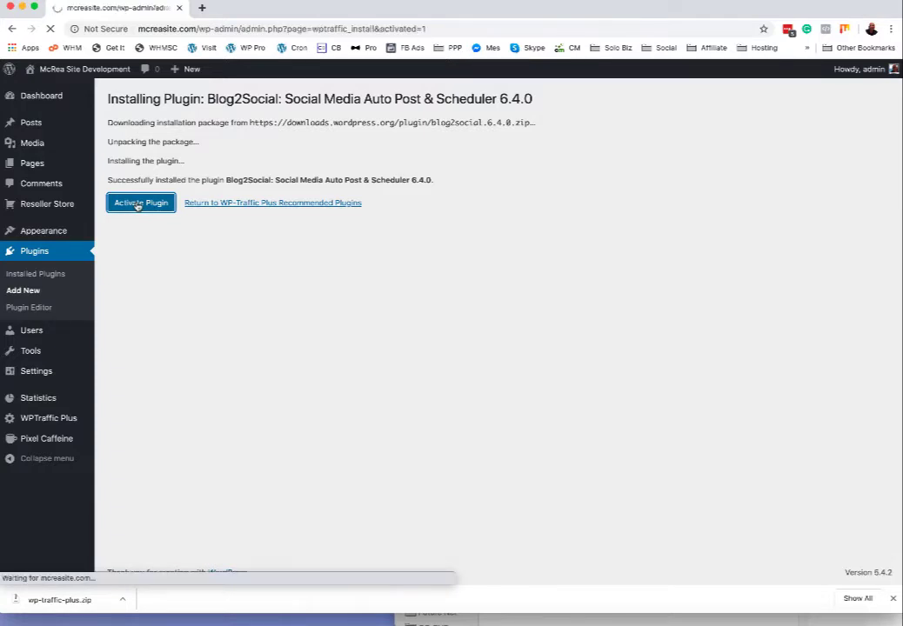
# - Install the Yoast SEO plugin from the recommended plugins and activate it
pyautogui.scroll(-8, 205, 224)
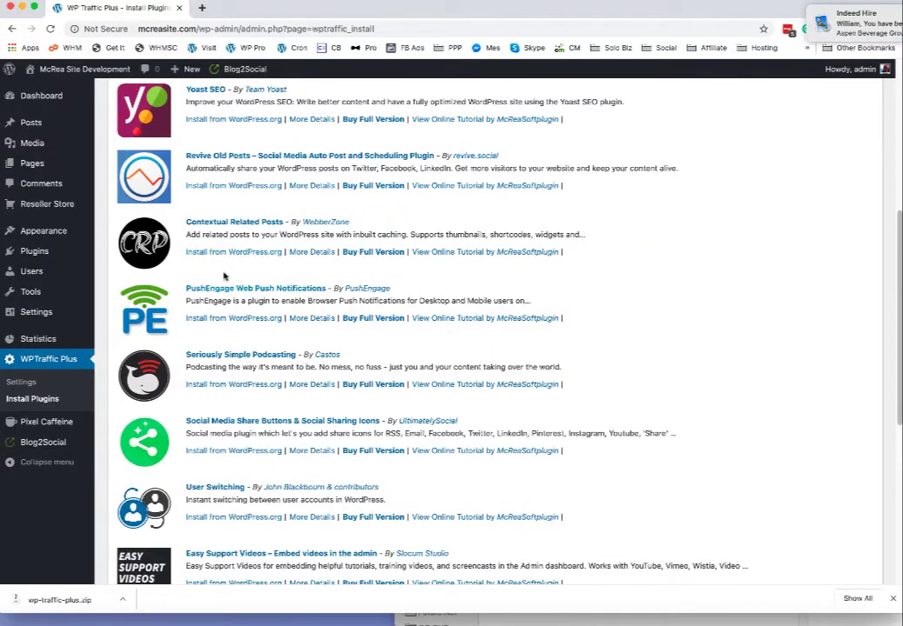
pyautogui.scroll(3, 222, 271)
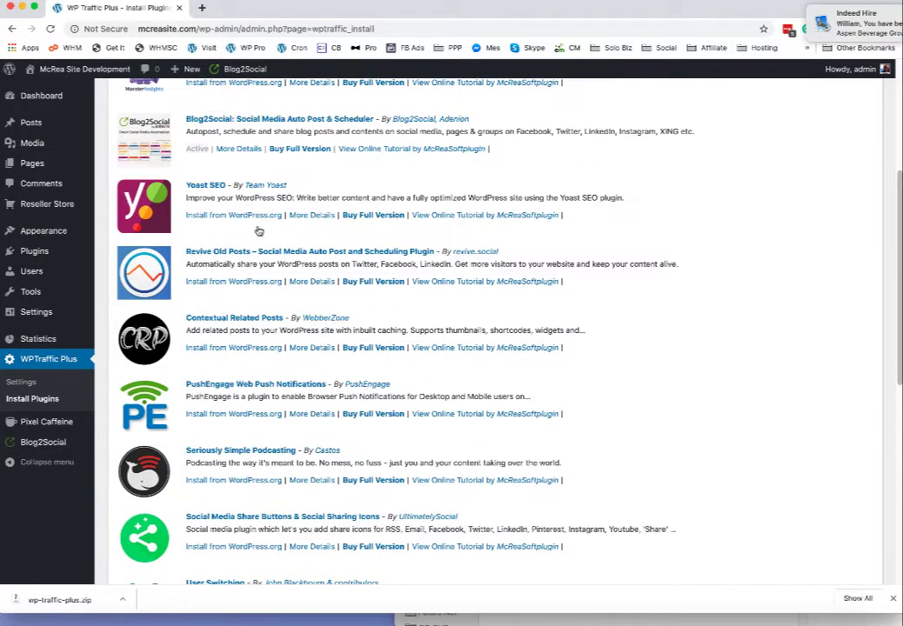
pyautogui.click(210, 216)
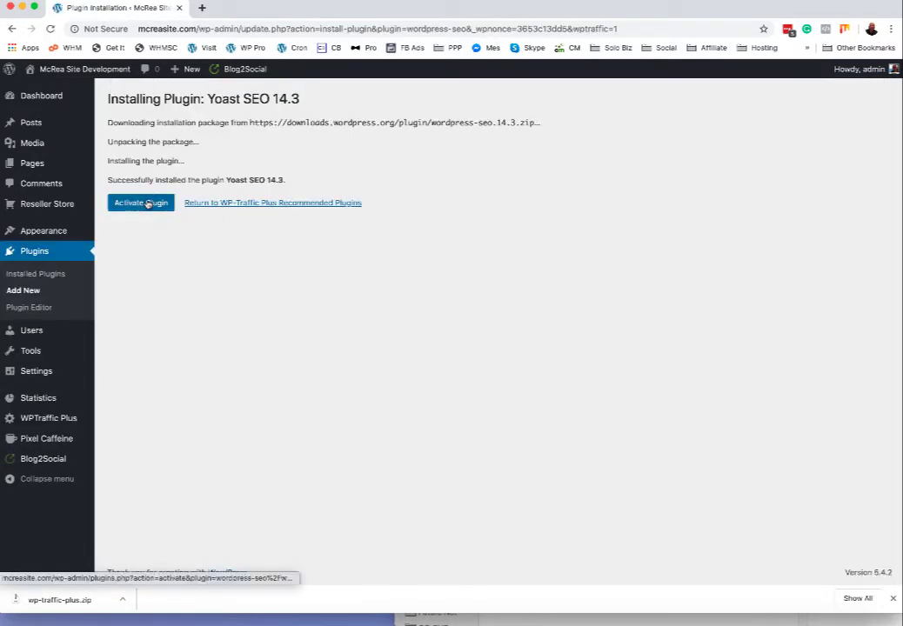
pyautogui.click(148, 203)
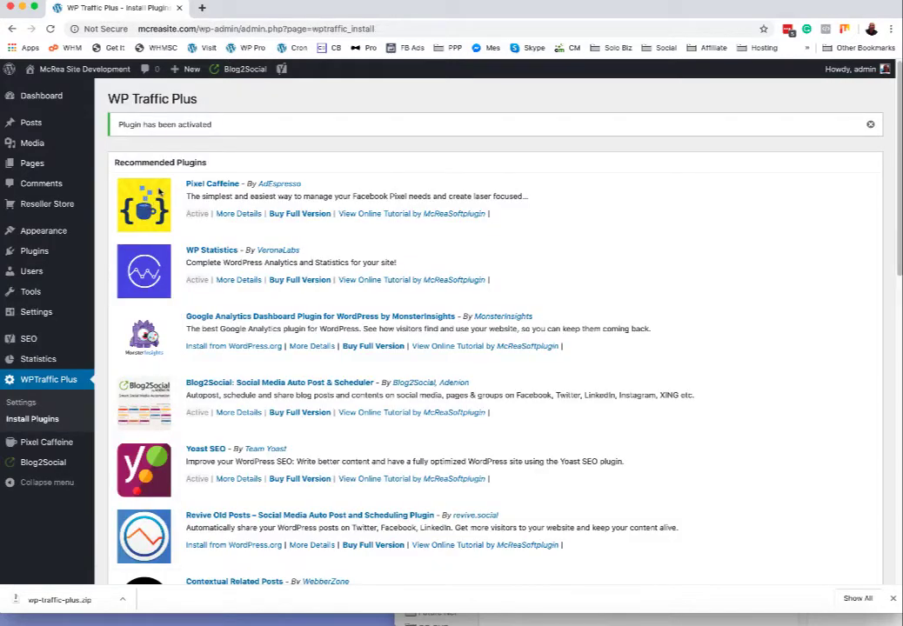
# - Install and activate the Revive Old Posts – Social Media Auto Post and Scheduling Plugin
pyautogui.scroll(-2, 282, 200)
pyautogui.scroll(-4, 283, 199)
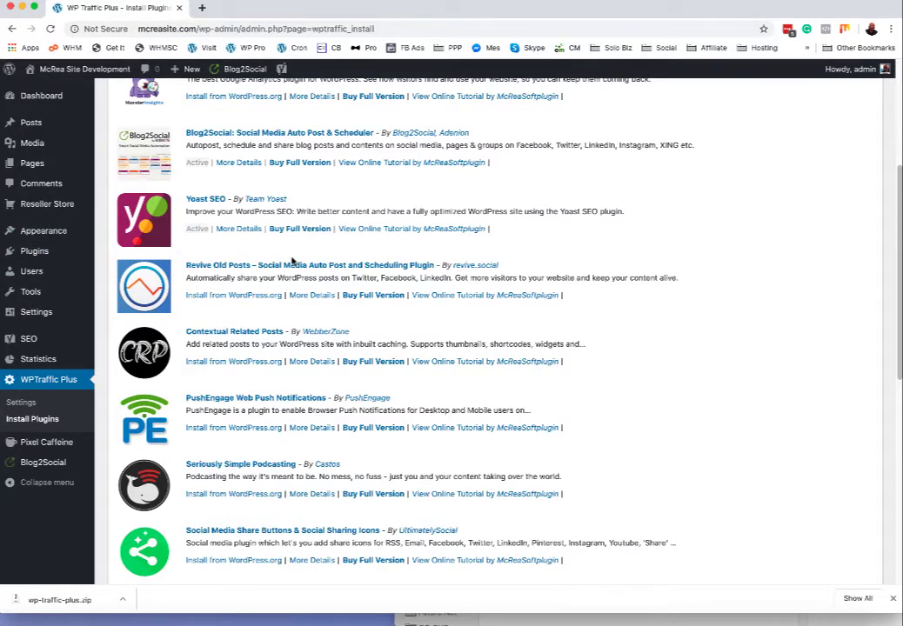
pyautogui.click(221, 297)
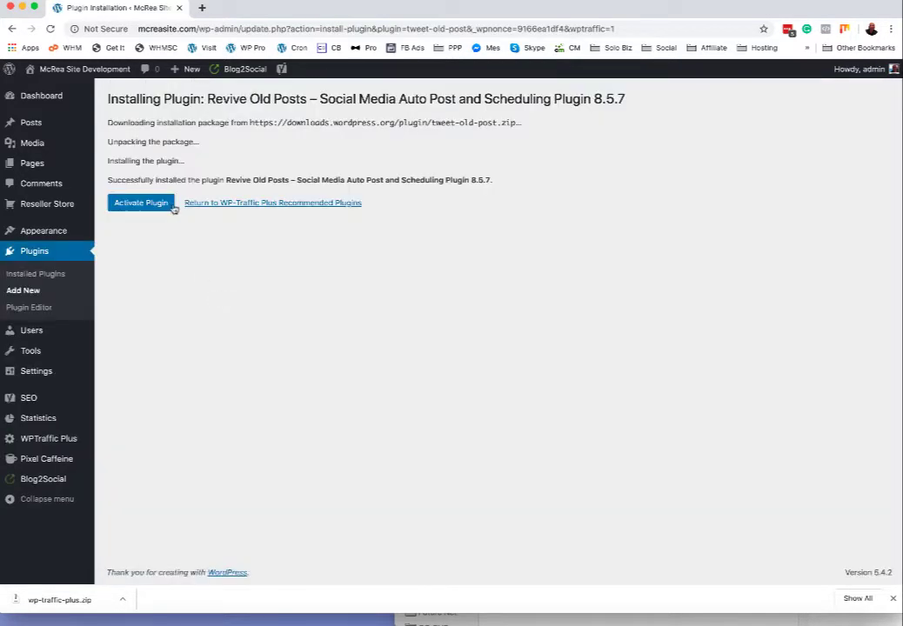
pyautogui.click(150, 205)
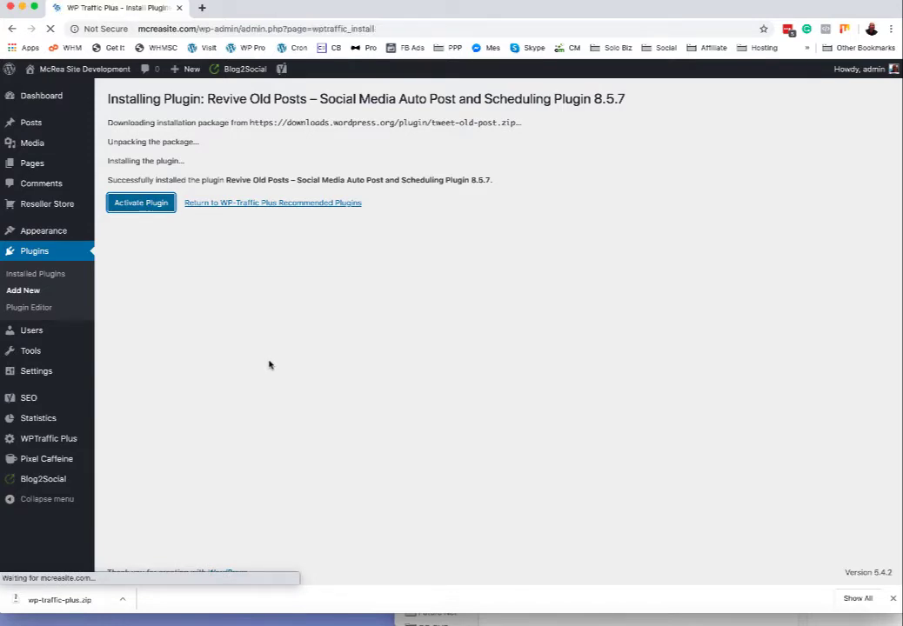
# - Install the PushEngage Web Push Notifications plugin from WordPress.org and activate it
pyautogui.scroll(-3, 261, 361)
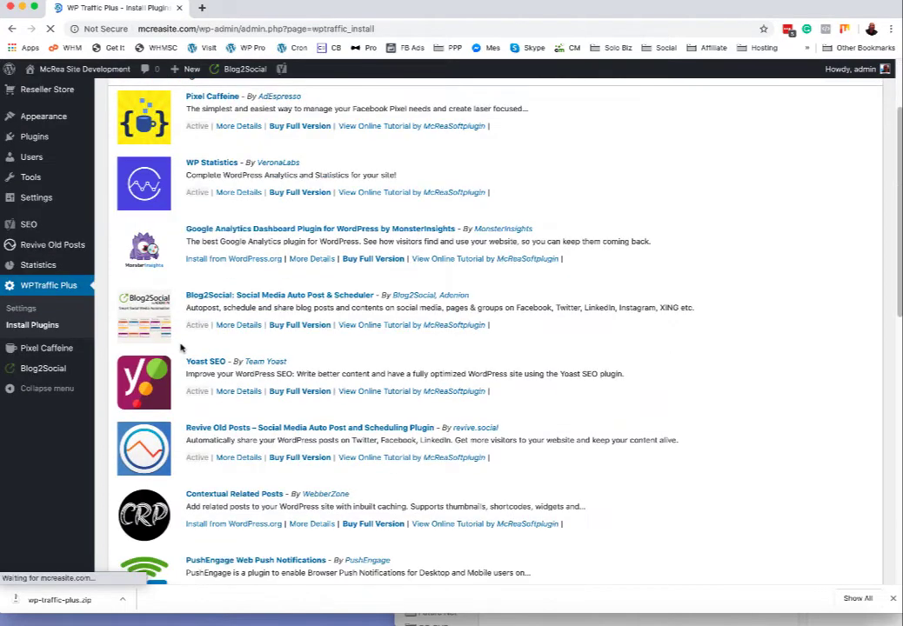
pyautogui.scroll(-2, 181, 347)
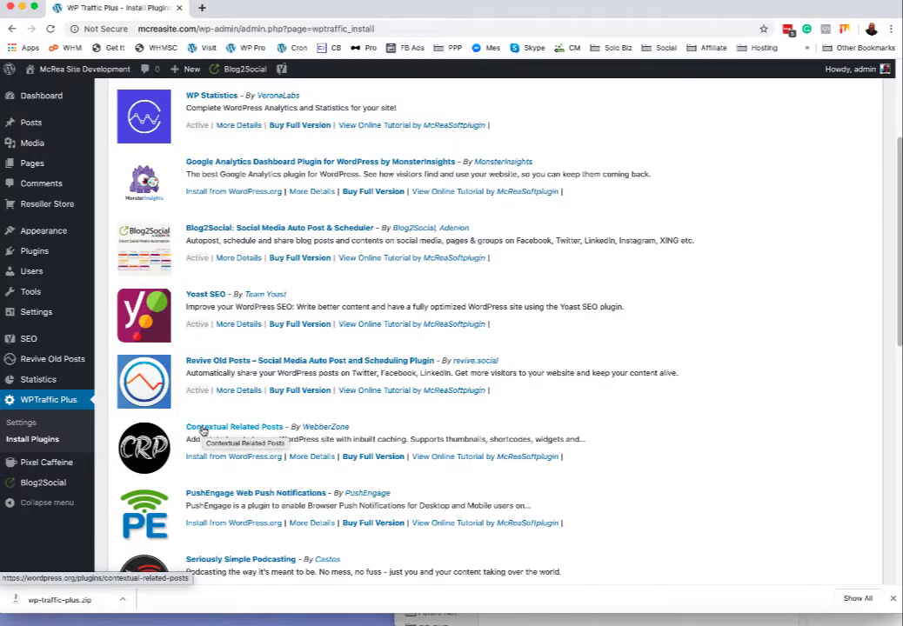
pyautogui.scroll(-3, 249, 363)
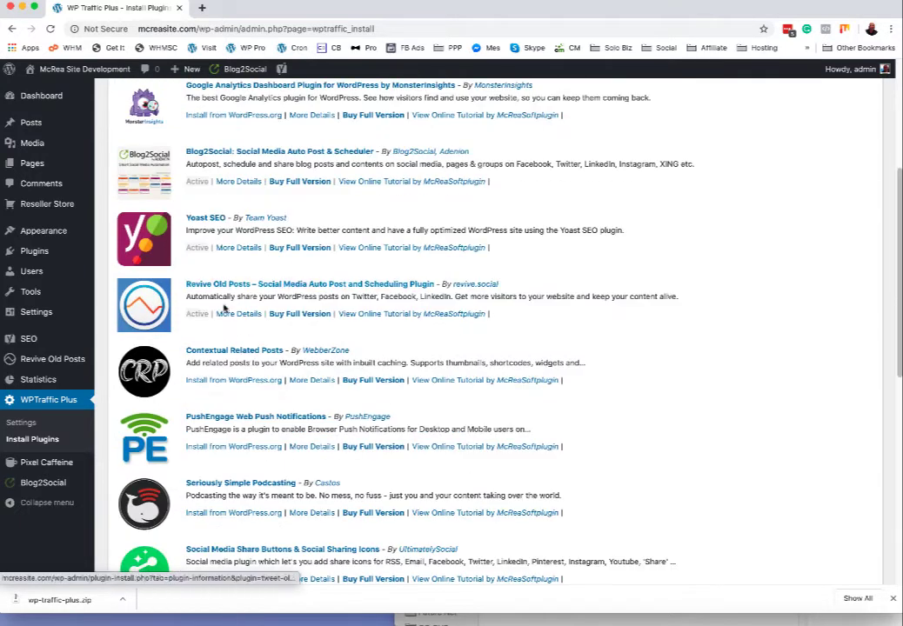
pyautogui.scroll(-1, 204, 357)
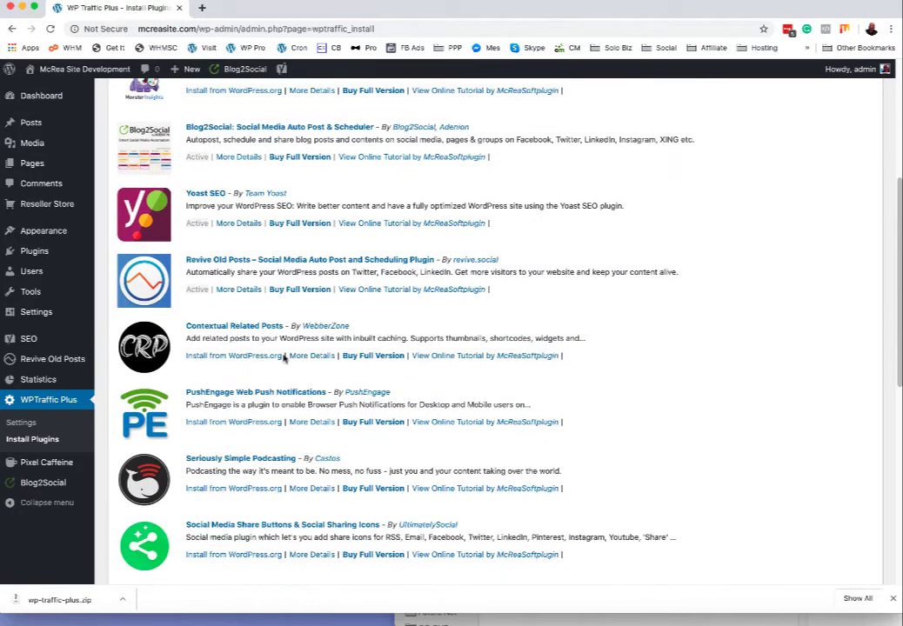
pyautogui.click(218, 423)
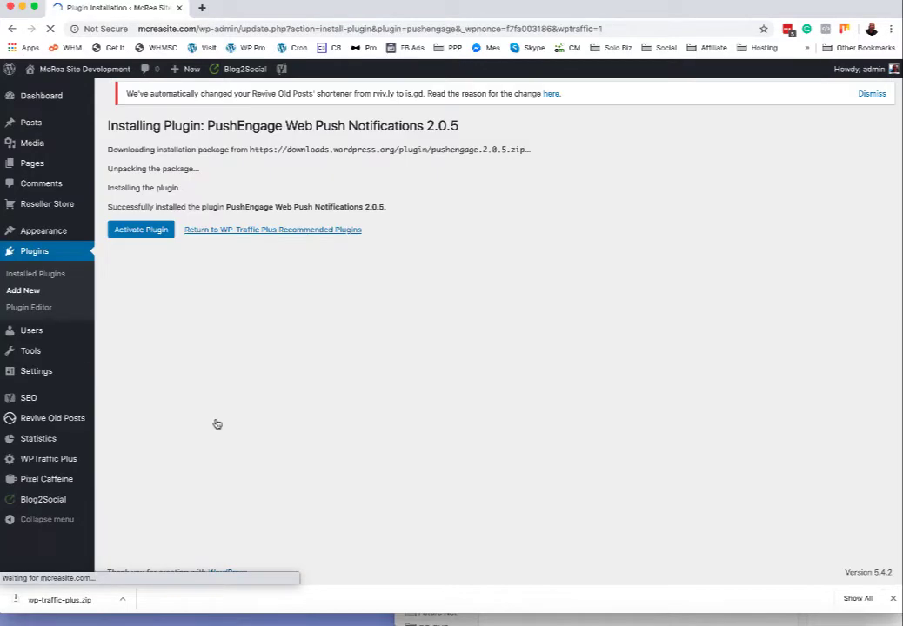
pyautogui.click(137, 229)
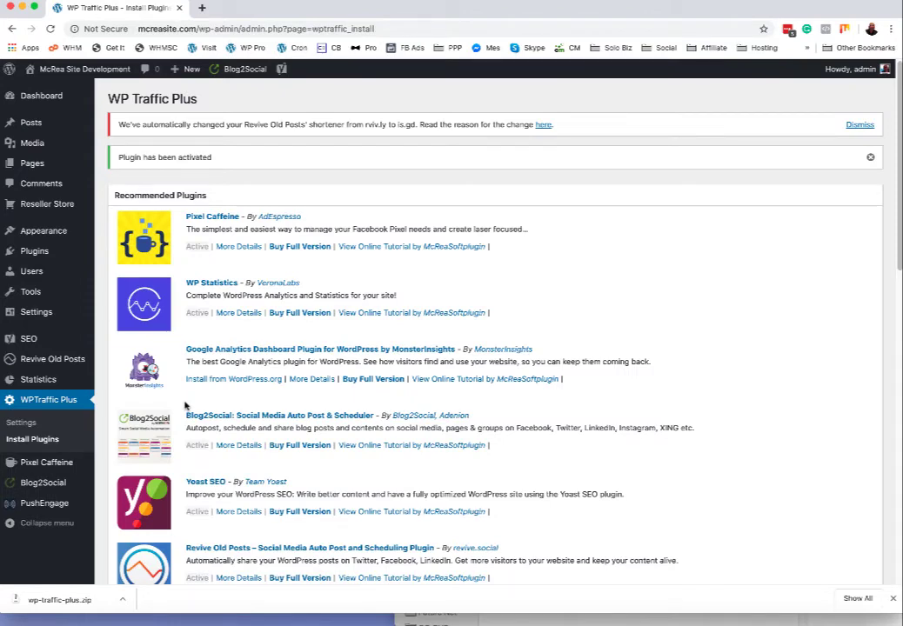
# - Install the MyCurator Content Curation plugin from the recommended plugins and activate it
pyautogui.scroll(-5, 325, 313)
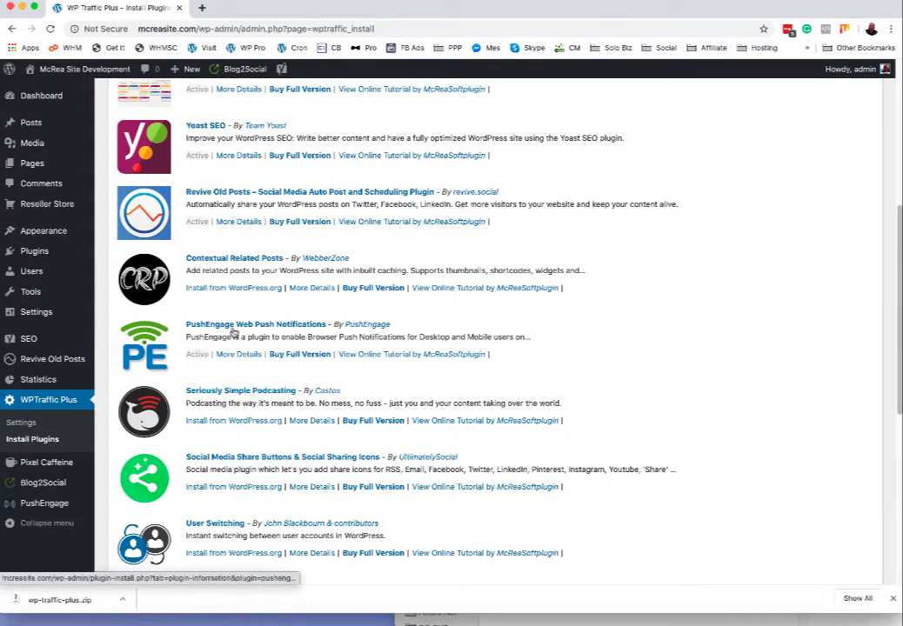
pyautogui.scroll(-3, 231, 332)
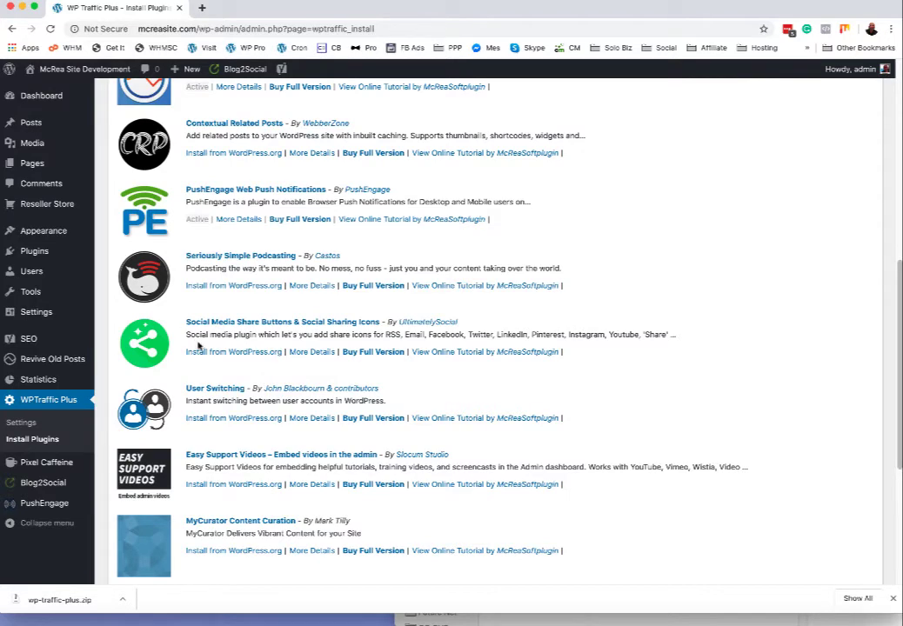
pyautogui.scroll(-2, 204, 330)
pyautogui.scroll(-1, 175, 326)
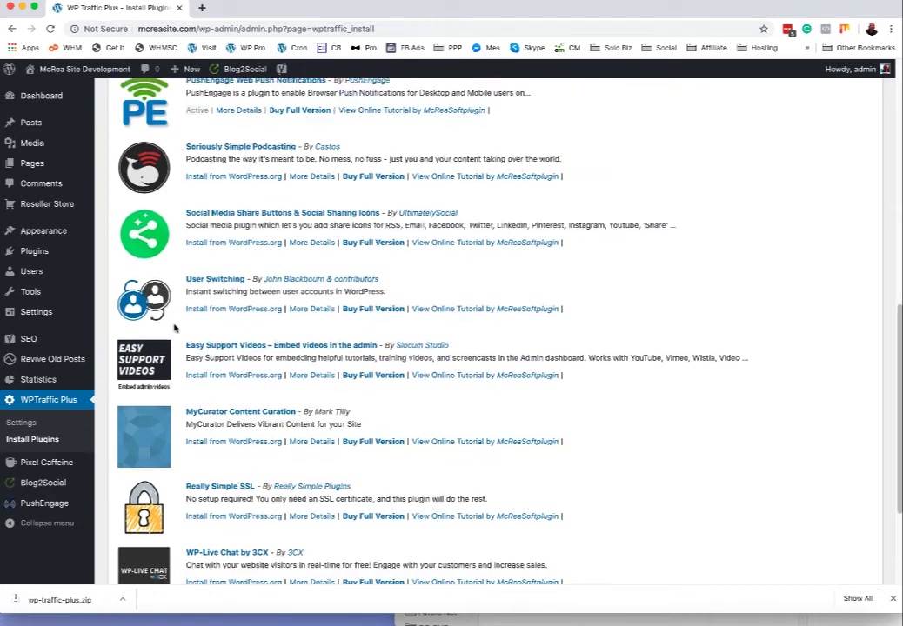
pyautogui.scroll(-1, 329, 320)
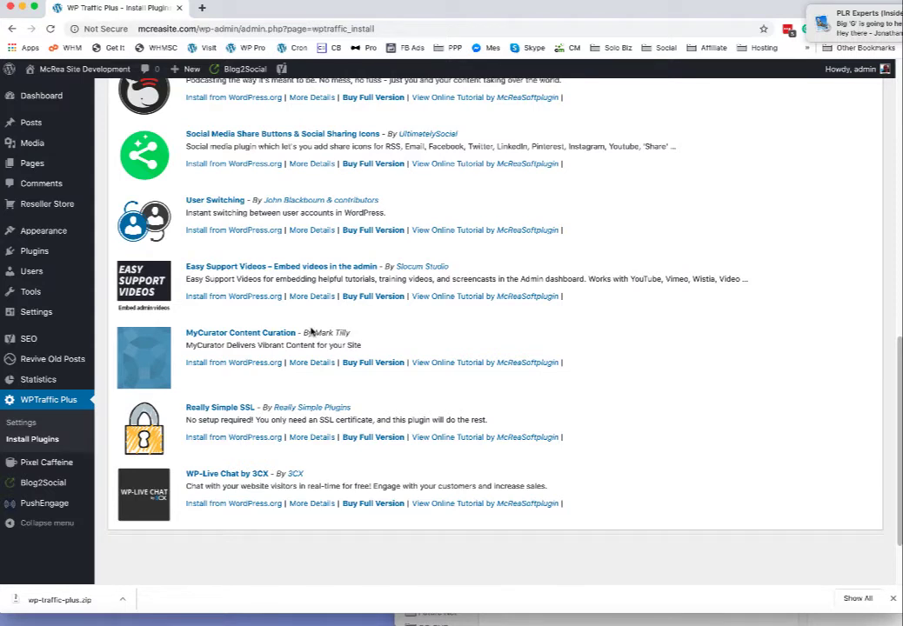
pyautogui.click(204, 365)
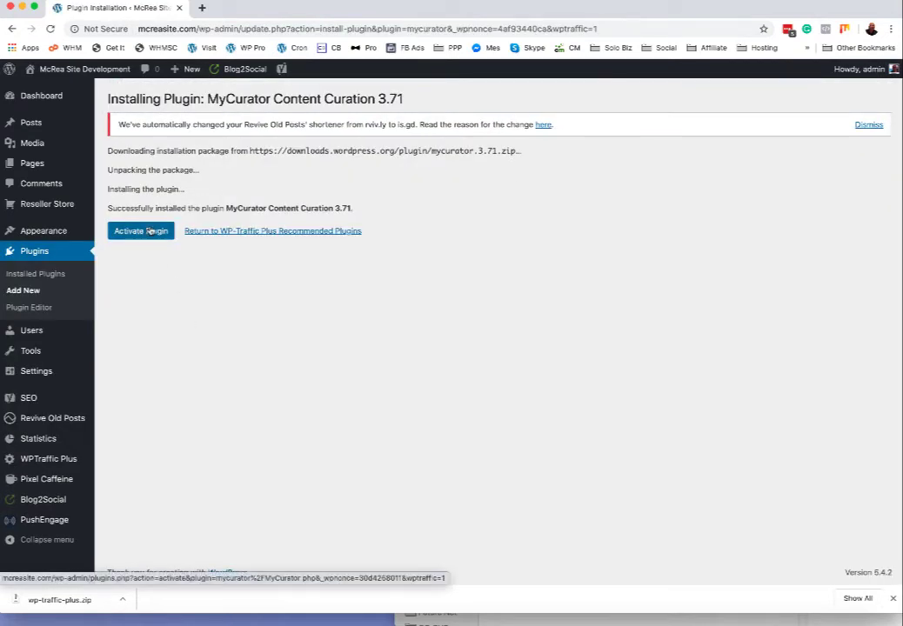
pyautogui.click(147, 232)
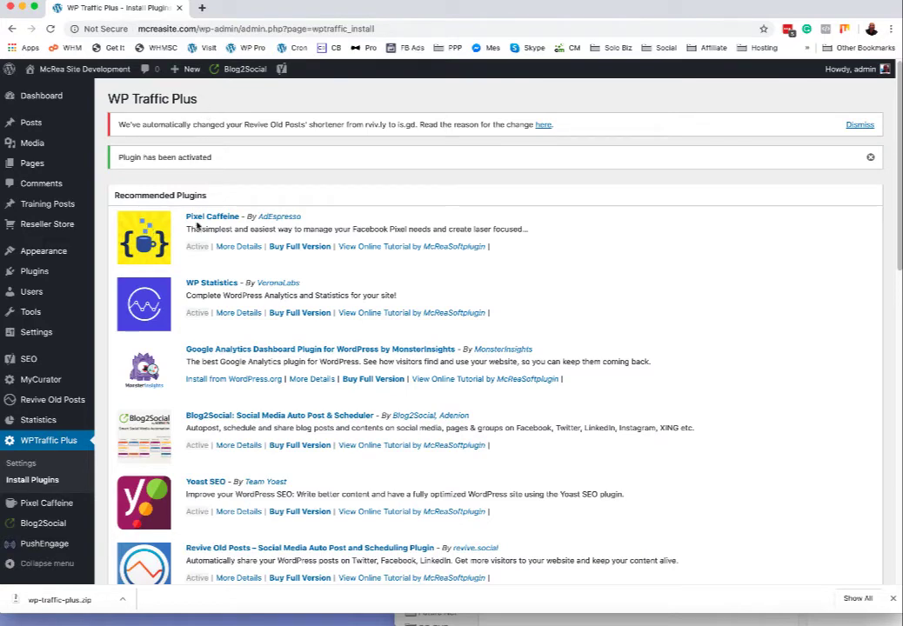
# - Review the recommended plugins list down to Really Simple SSL and WP-Live Chat by 3CX, checking which plugins are active
pyautogui.scroll(-5, 198, 224)
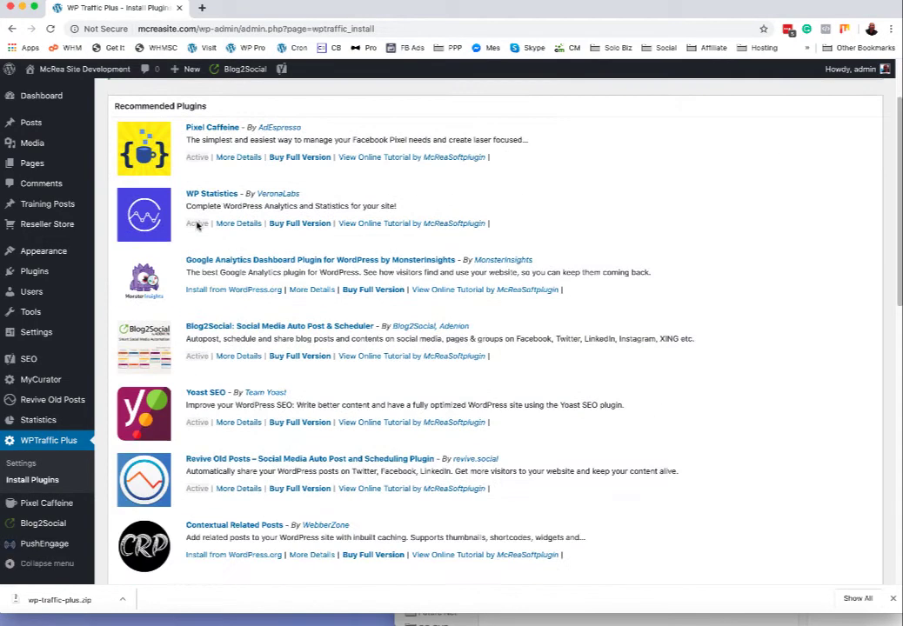
pyautogui.scroll(-4, 197, 228)
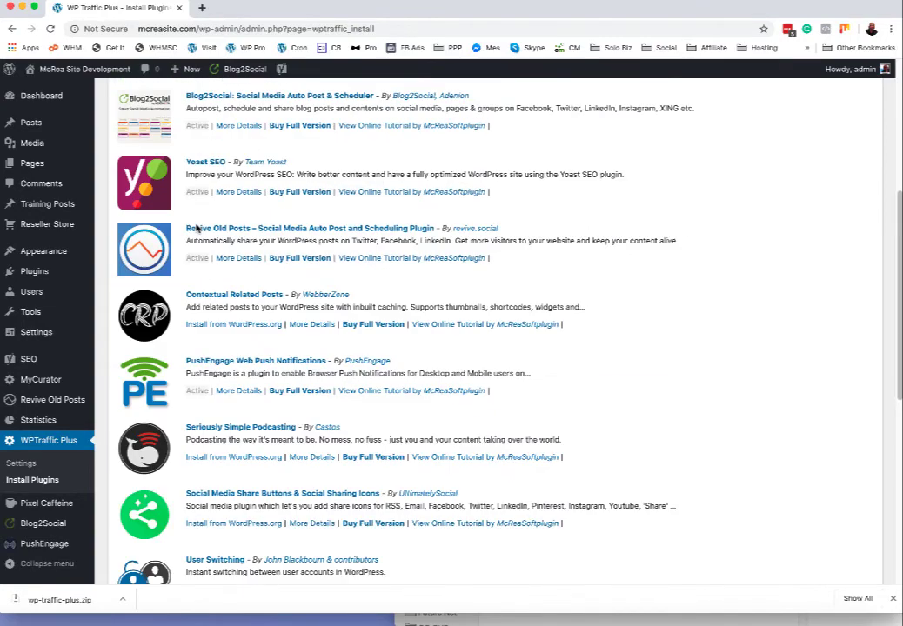
pyautogui.scroll(-1, 196, 230)
pyautogui.scroll(-5, 195, 230)
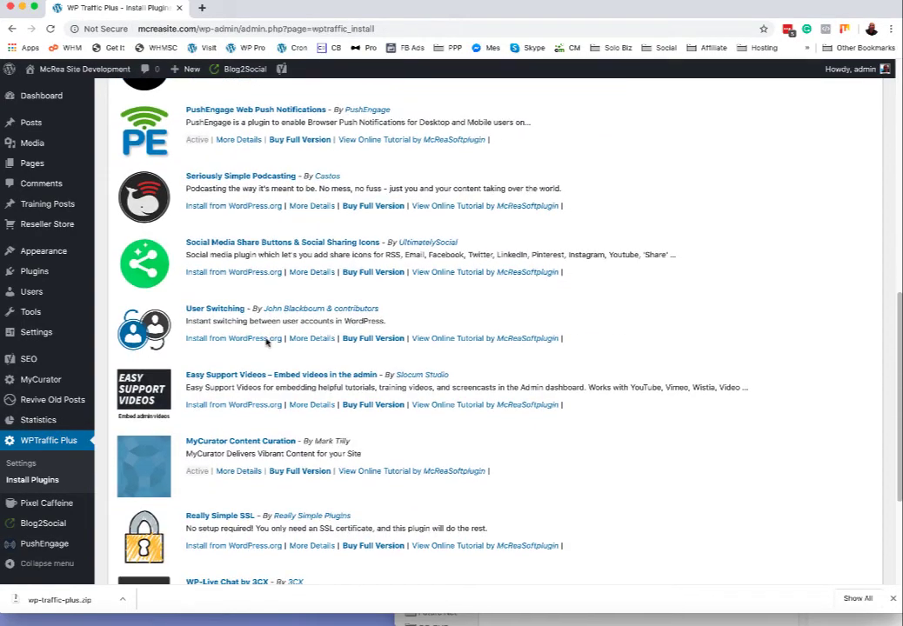
pyautogui.scroll(-1, 261, 431)
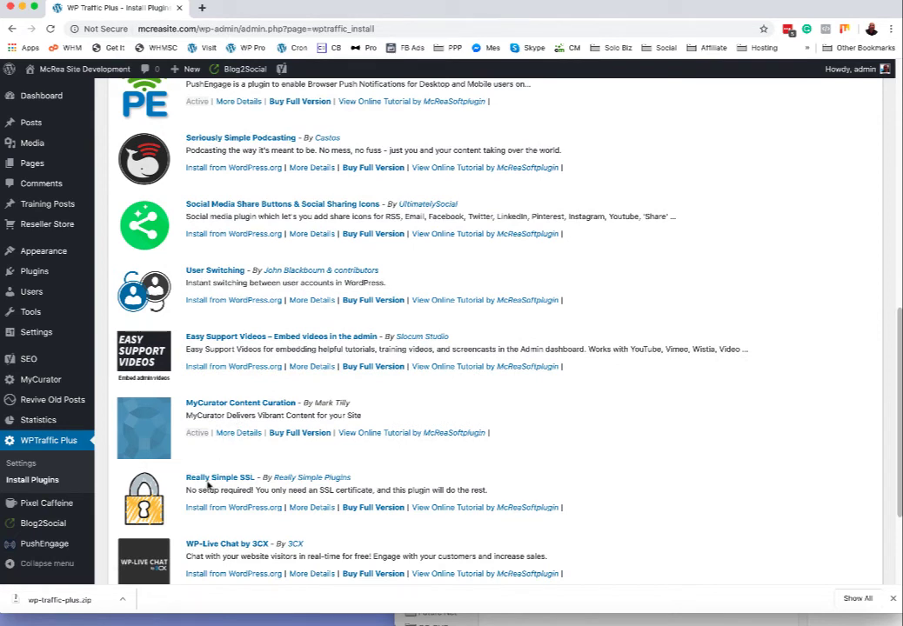
pyautogui.scroll(-2, 207, 486)
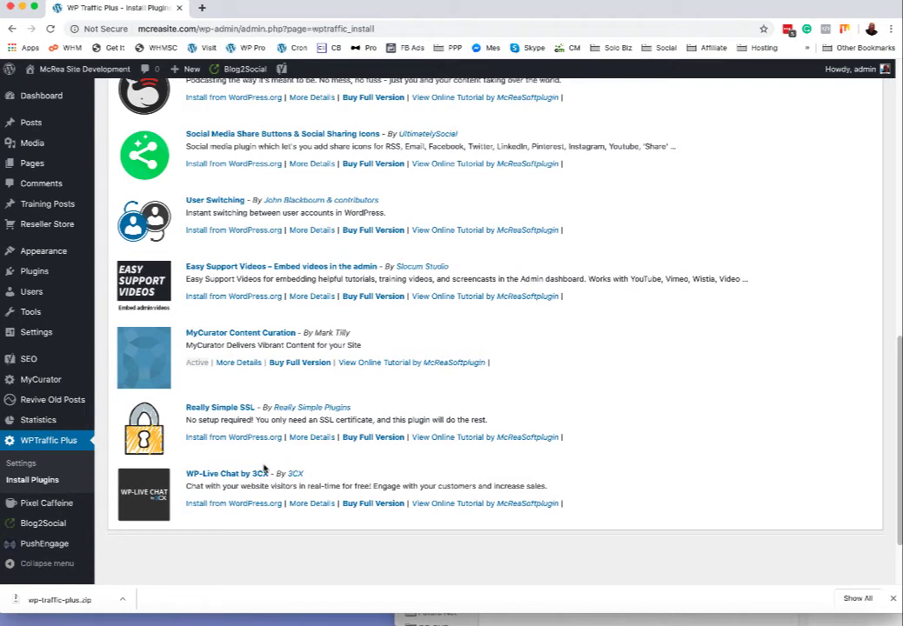
pyautogui.scroll(10, 260, 468)
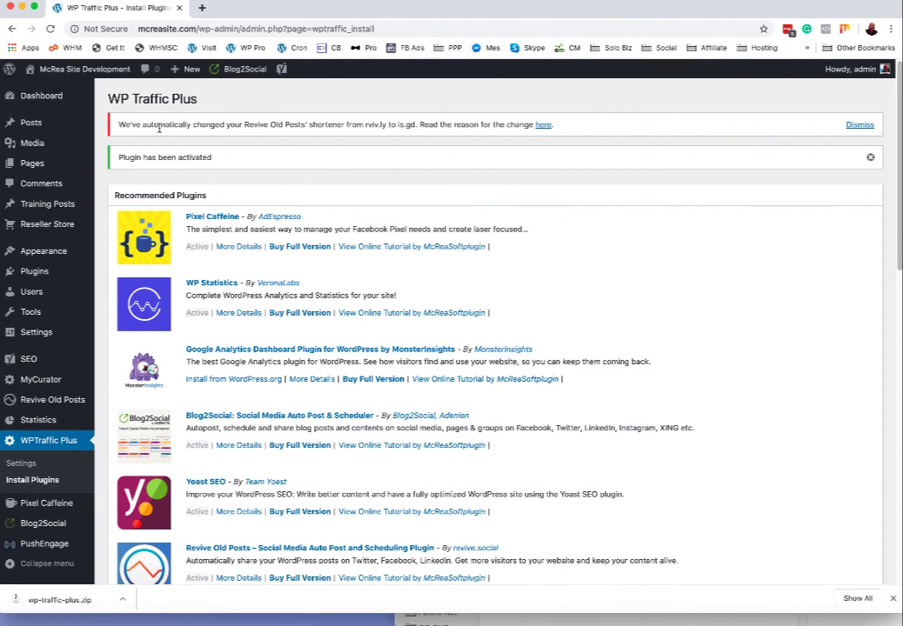
pyautogui.click(694, 0)
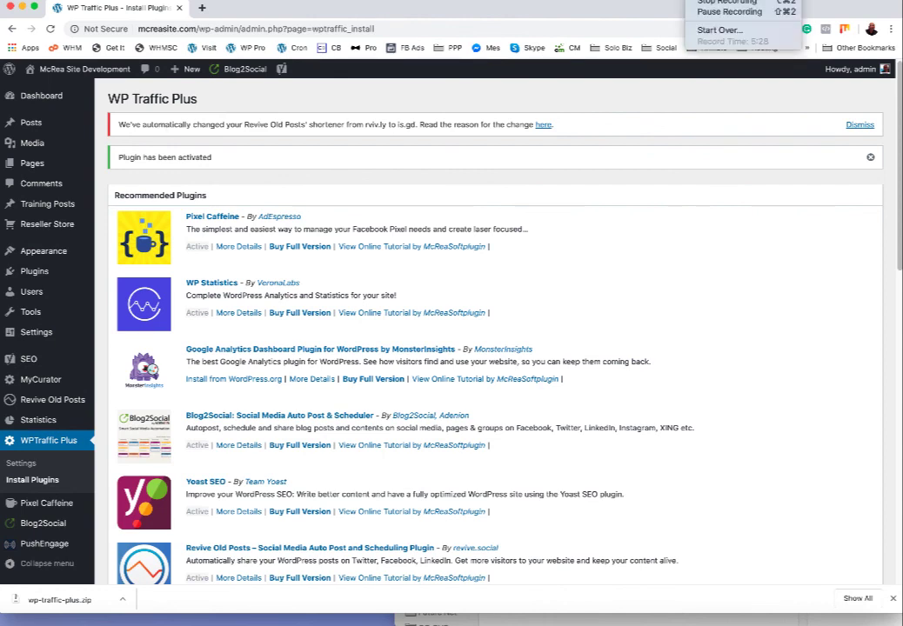